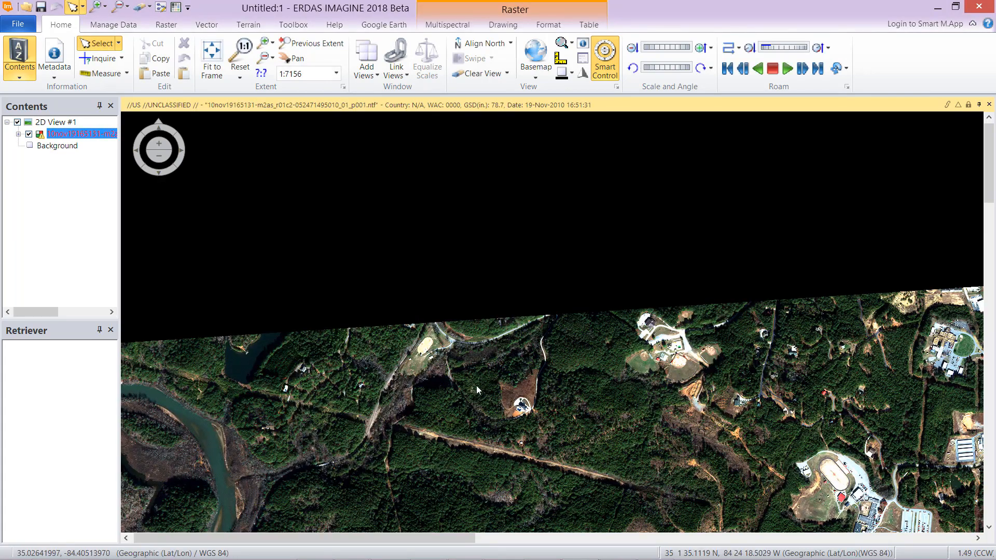
pyautogui.moveTo(473, 389); pyautogui.dragTo(441, 155)
pyautogui.scroll(3, 437, 154)
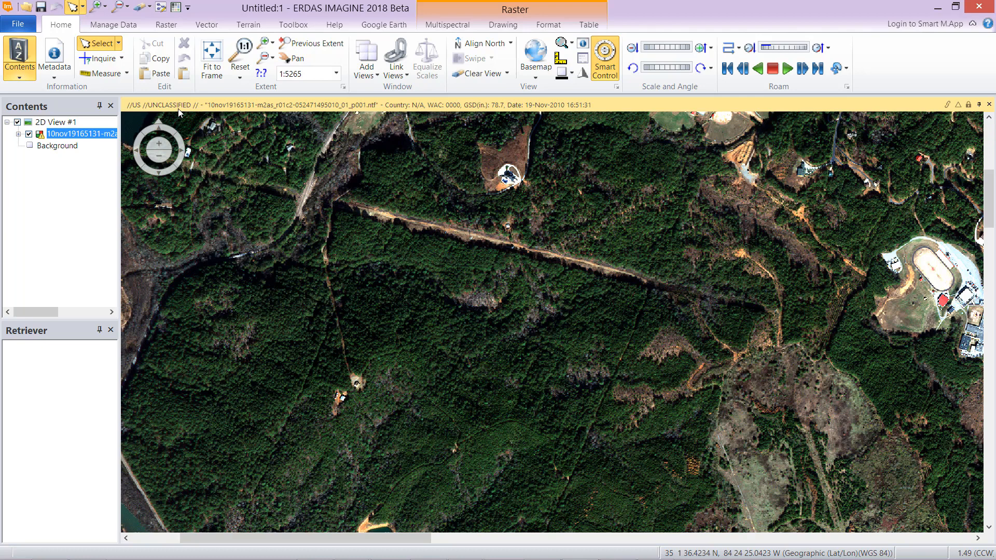
pyautogui.click(67, 104)
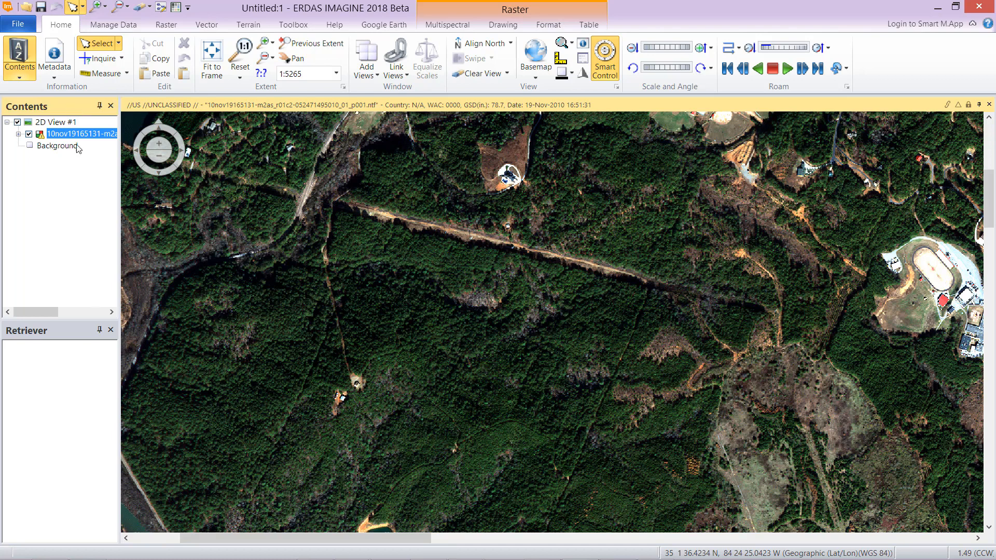
pyautogui.click(71, 331)
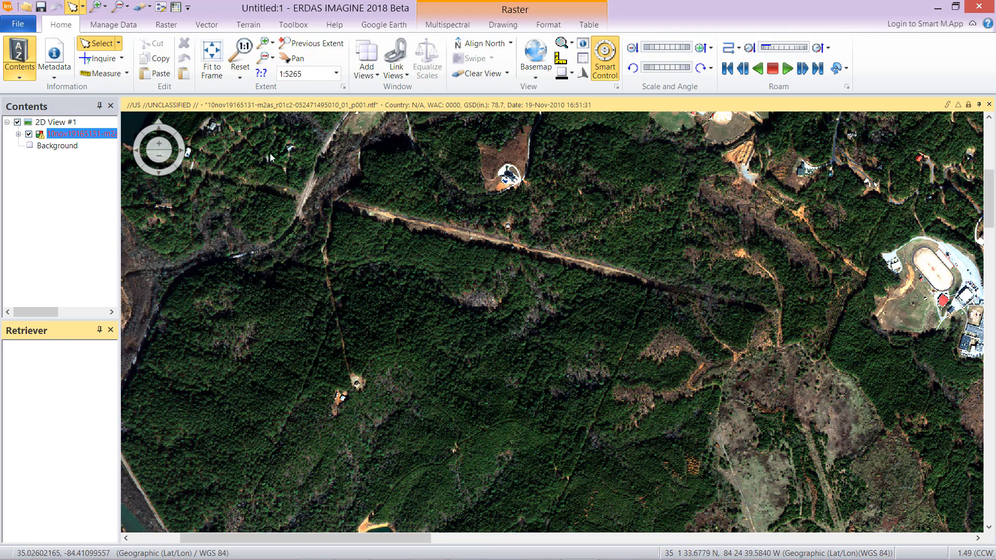
# Clear the displayed image from the 2D view.
pyautogui.click(139, 7)
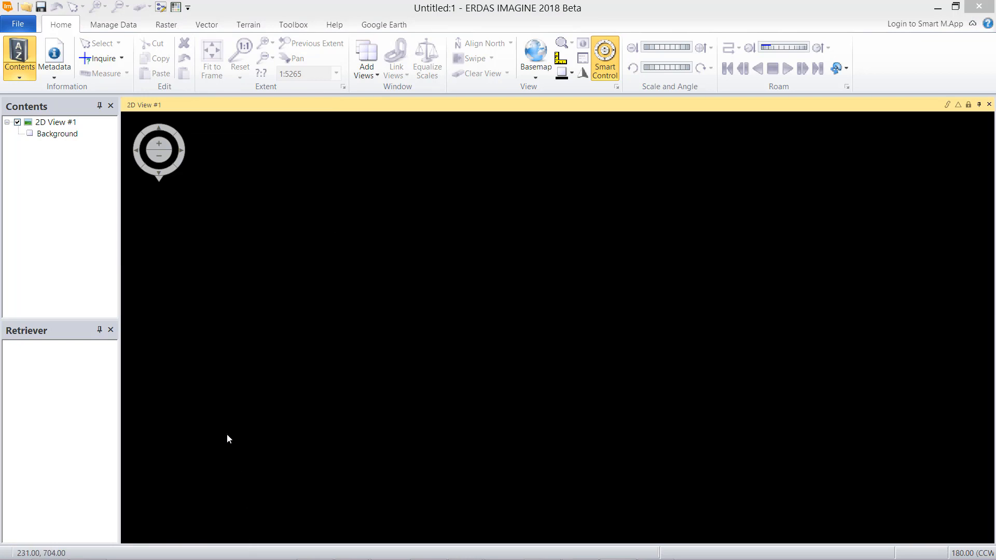
# Enable Use Security Colors for Active 2D View Title Bar in the Security Colors section of the Viewing preferences.
pyautogui.click(21, 24)
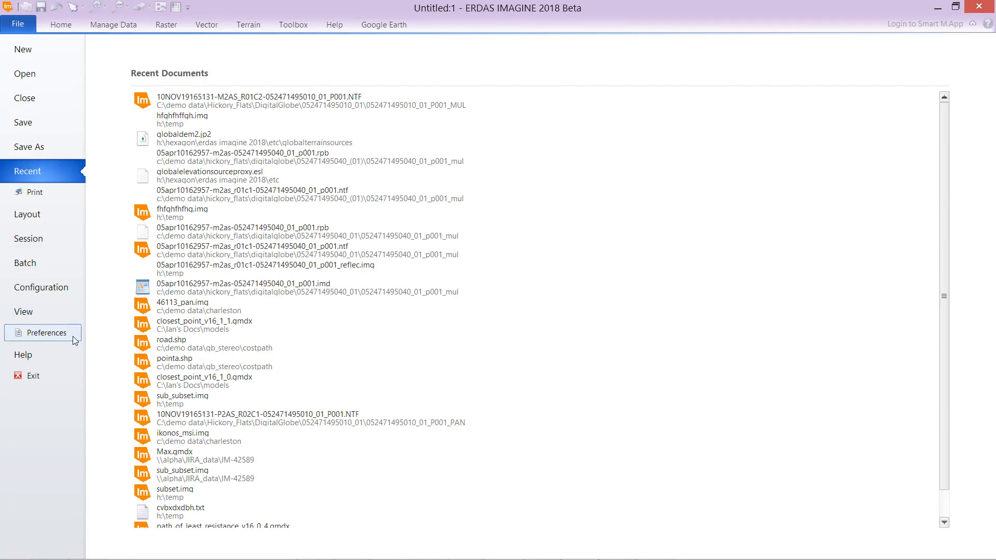
pyautogui.click(47, 333)
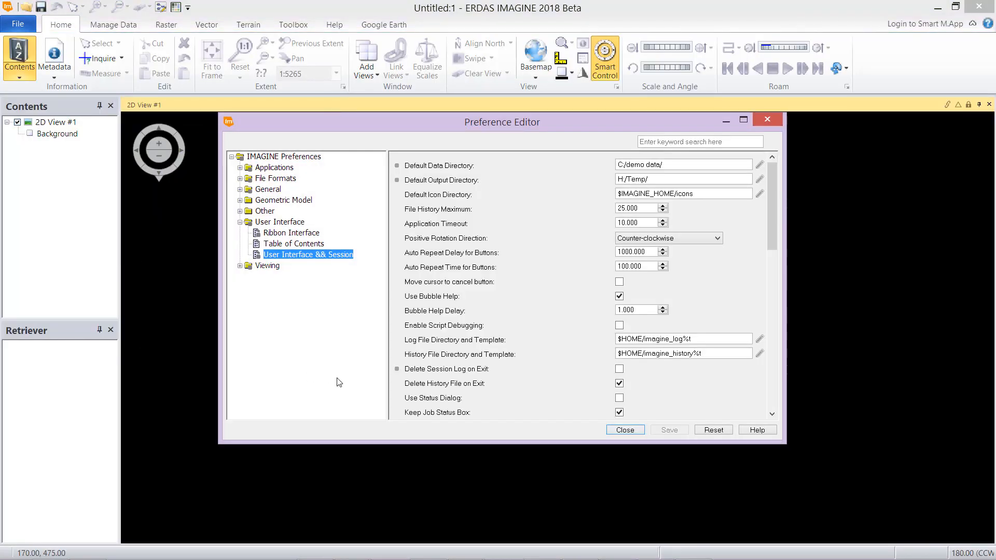
pyautogui.moveTo(577, 126); pyautogui.dragTo(592, 162)
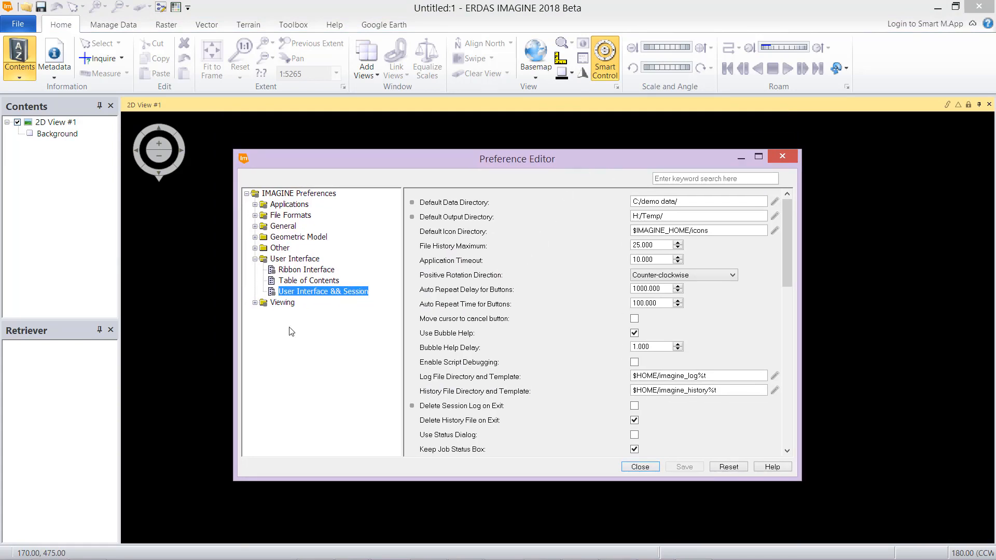
pyautogui.click(254, 304)
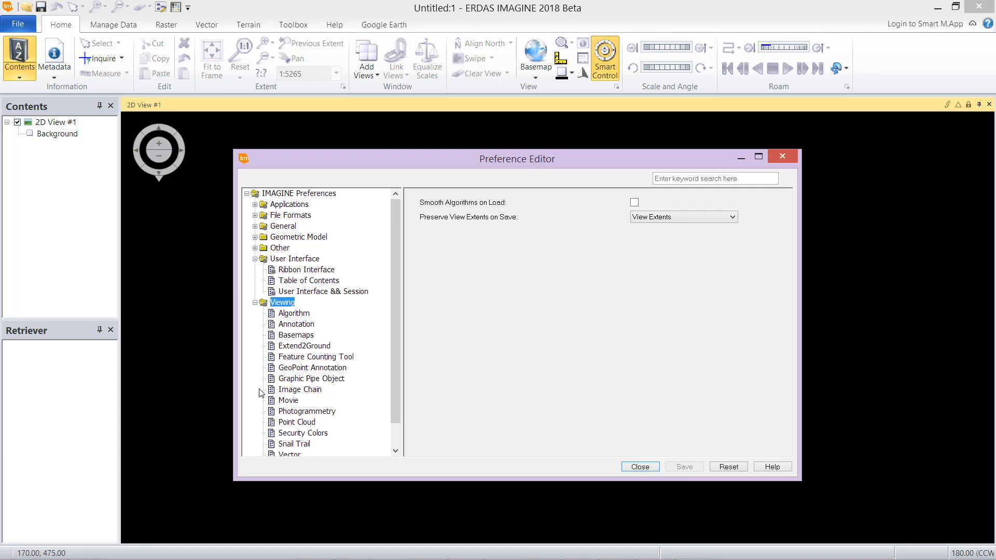
pyautogui.click(306, 434)
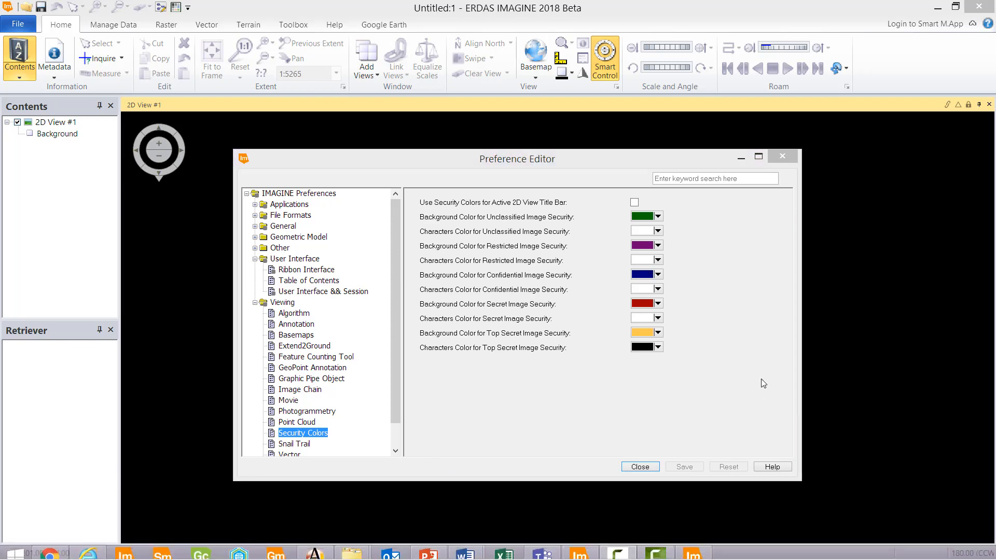
pyautogui.click(635, 204)
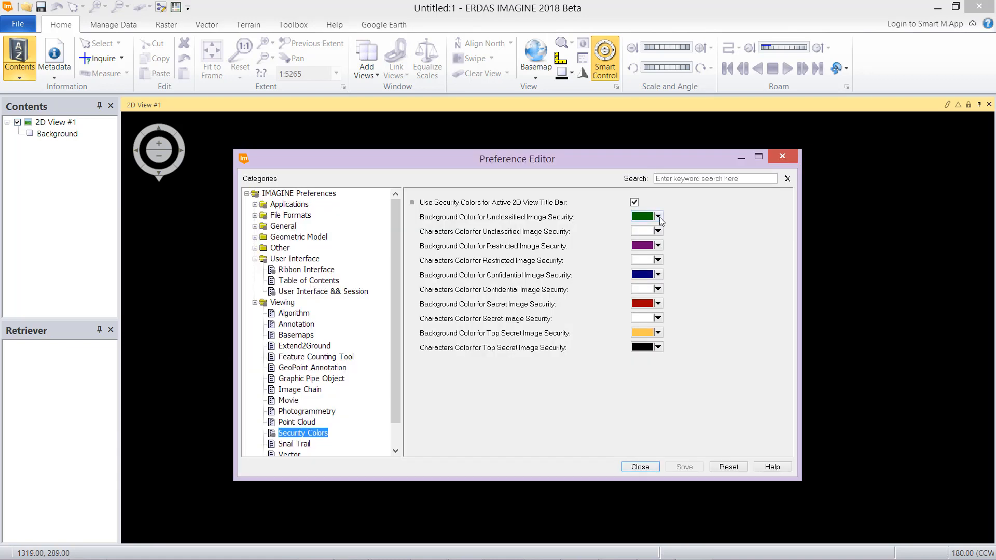
# Examine the preset colors for Unclassified background and characters, and the standard and custom Color Chooser options for the Restricted background.
pyautogui.click(658, 217)
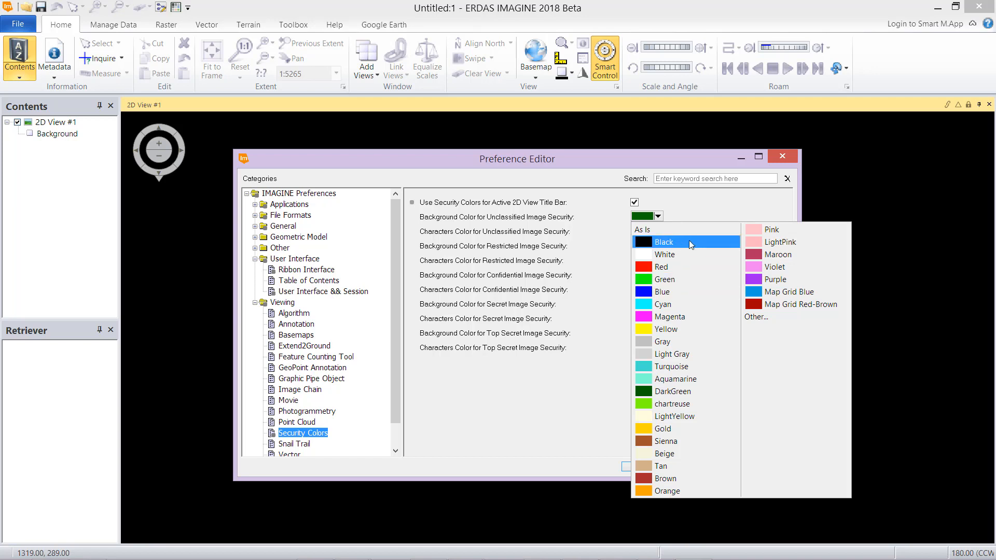
pyautogui.click(697, 211)
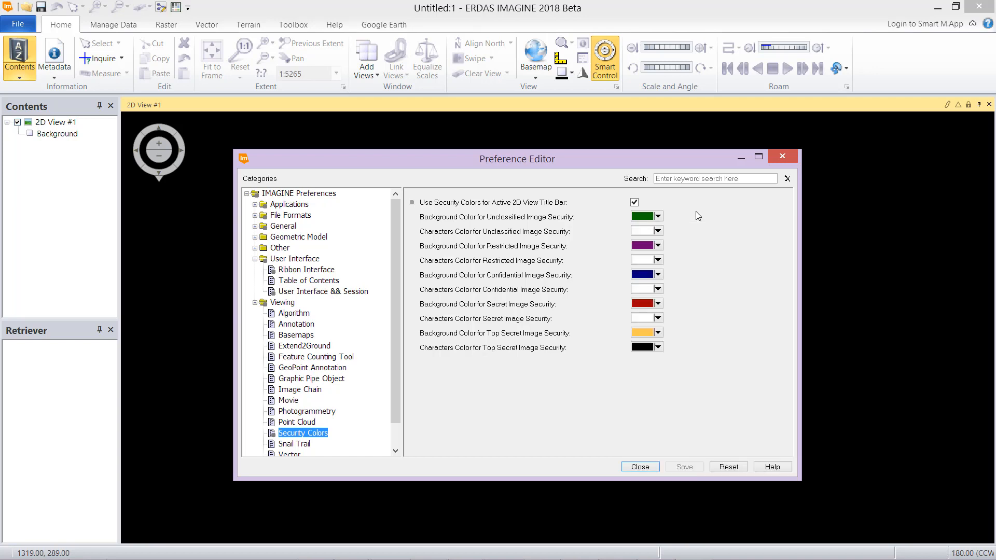
pyautogui.click(658, 232)
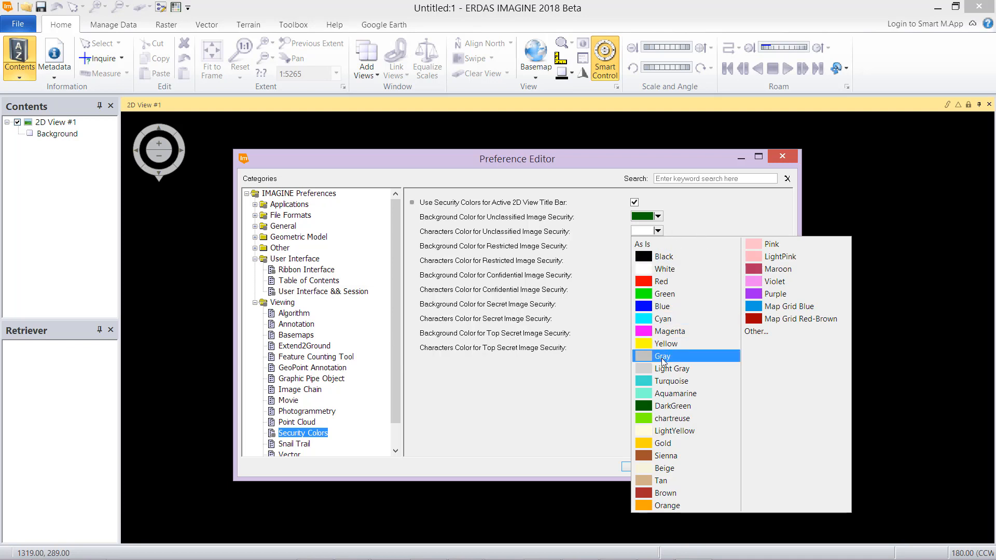
pyautogui.click(711, 226)
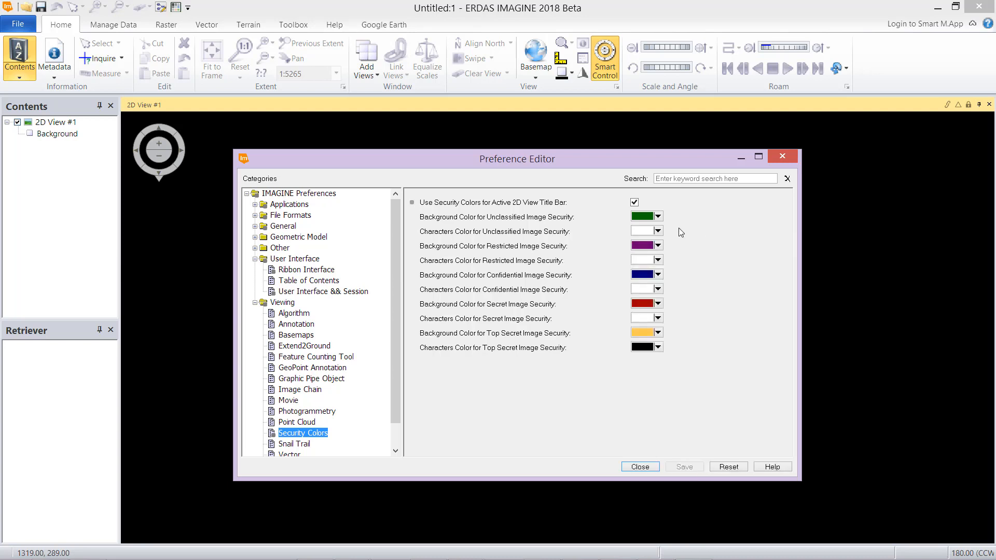
pyautogui.click(645, 248)
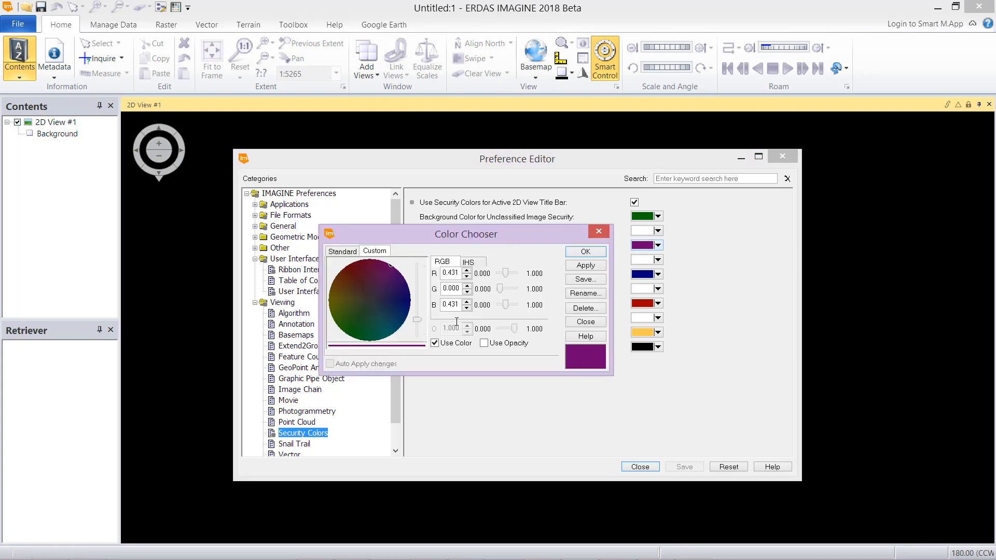
pyautogui.click(343, 251)
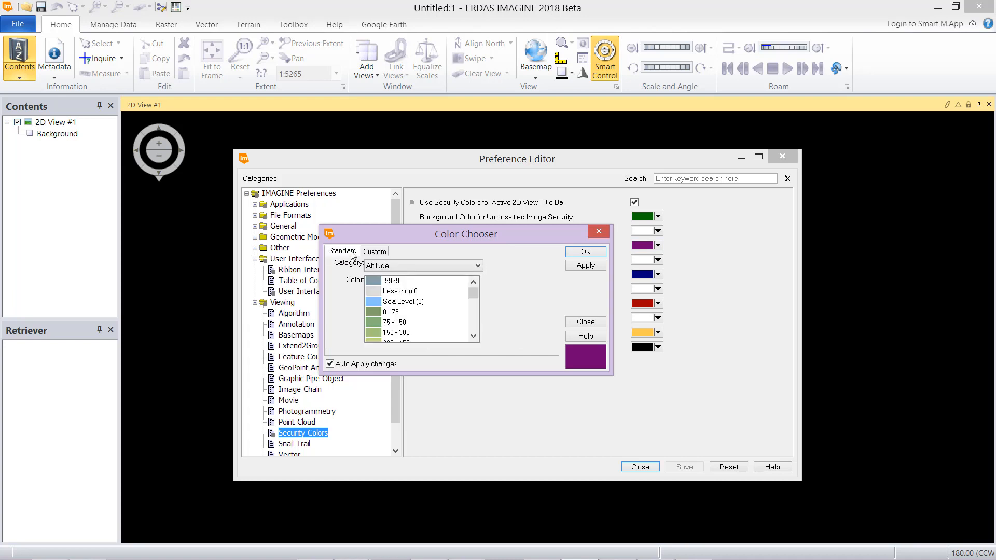
pyautogui.click(426, 265)
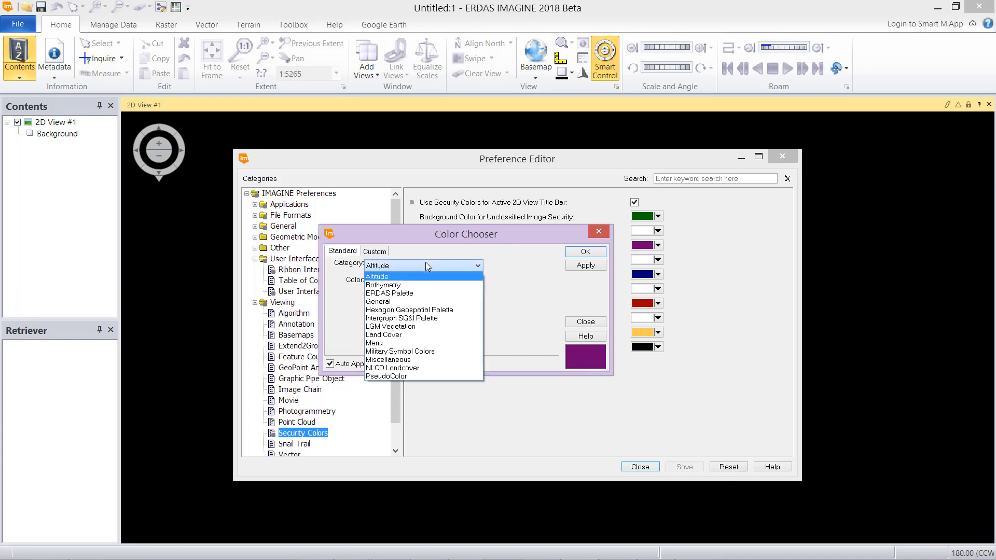
pyautogui.click(399, 257)
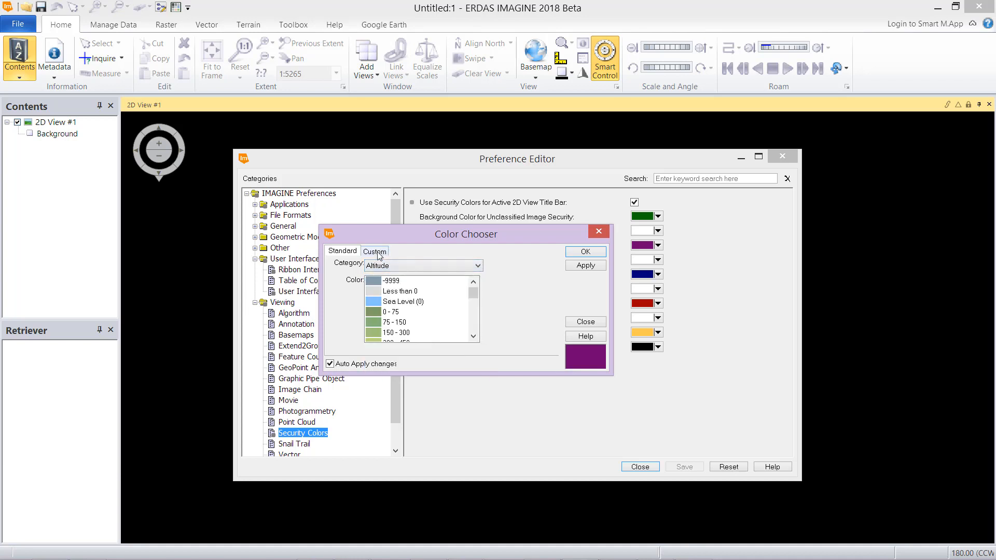
pyautogui.click(379, 252)
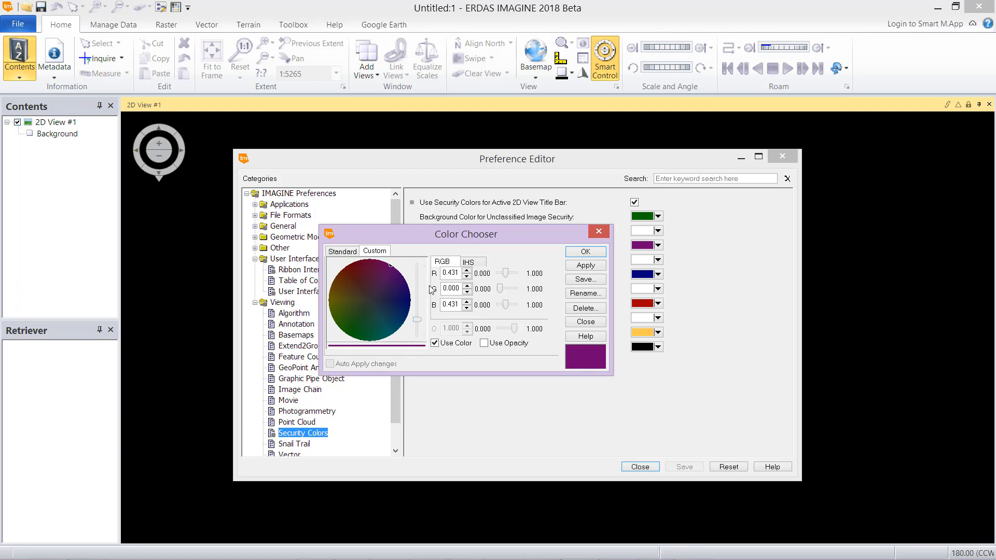
pyautogui.click(588, 322)
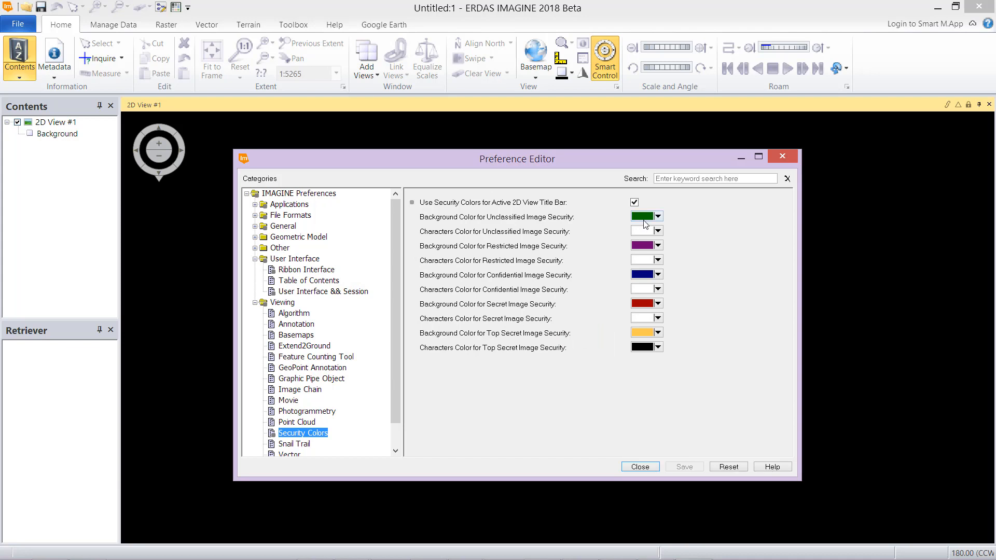
# Save the preferences with security colors enabled for the active 2D view title bar, and close the Preference Editor.
pyautogui.click(635, 203)
pyautogui.click(635, 202)
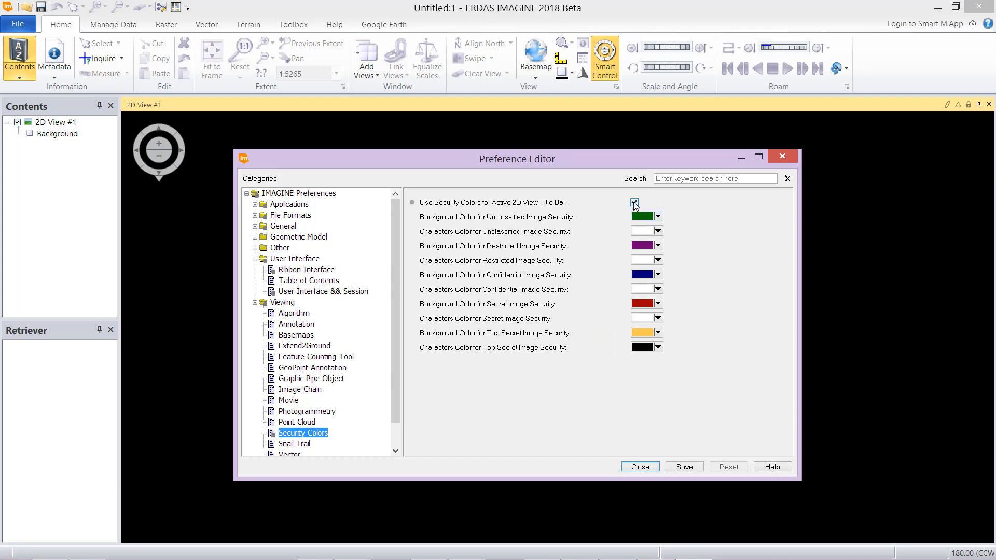
pyautogui.click(699, 469)
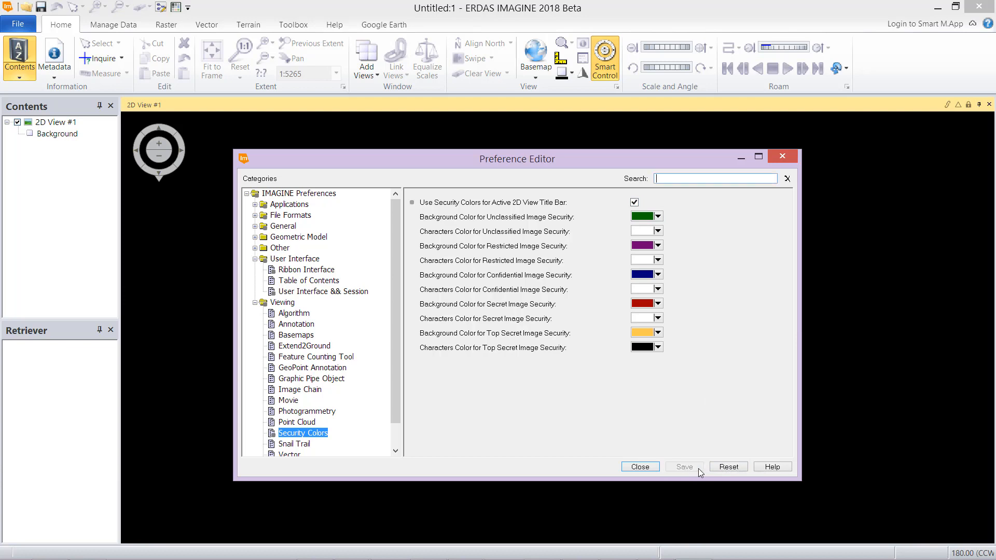
pyautogui.click(642, 468)
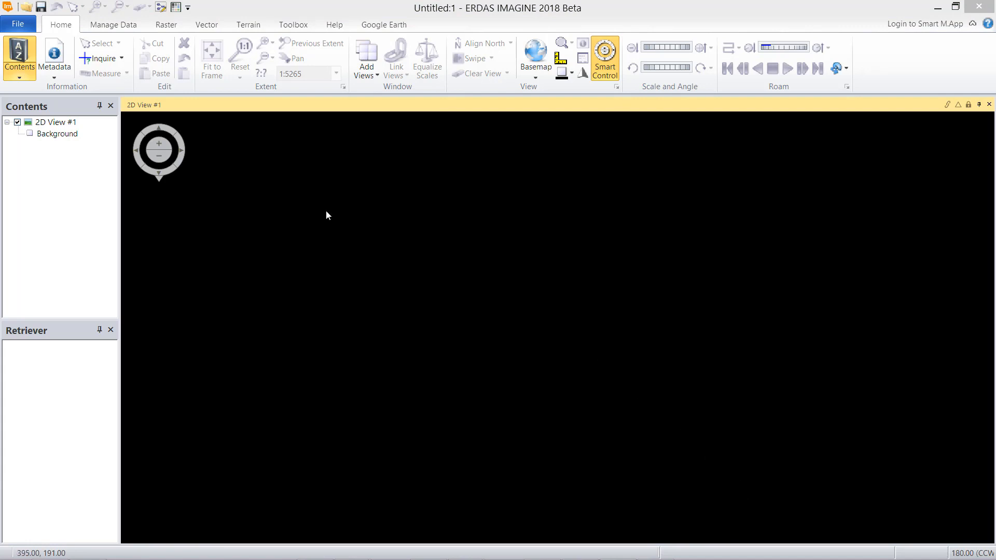
pyautogui.click(18, 25)
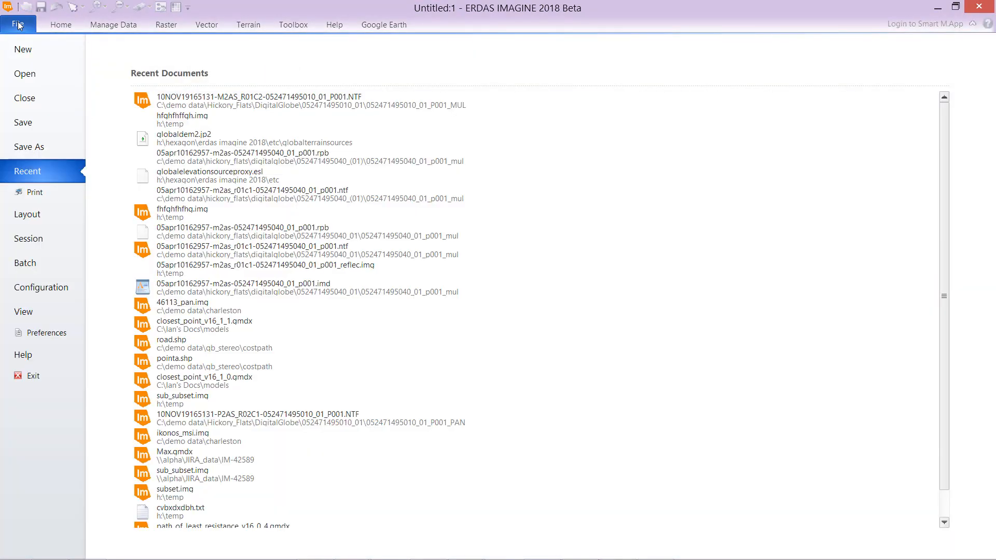
pyautogui.click(288, 99)
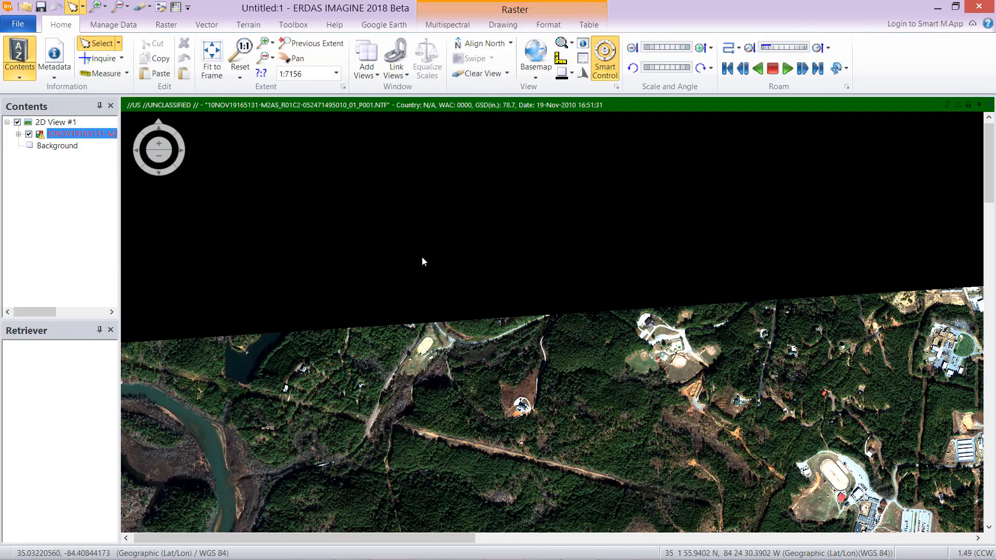
pyautogui.moveTo(491, 426); pyautogui.dragTo(456, 226)
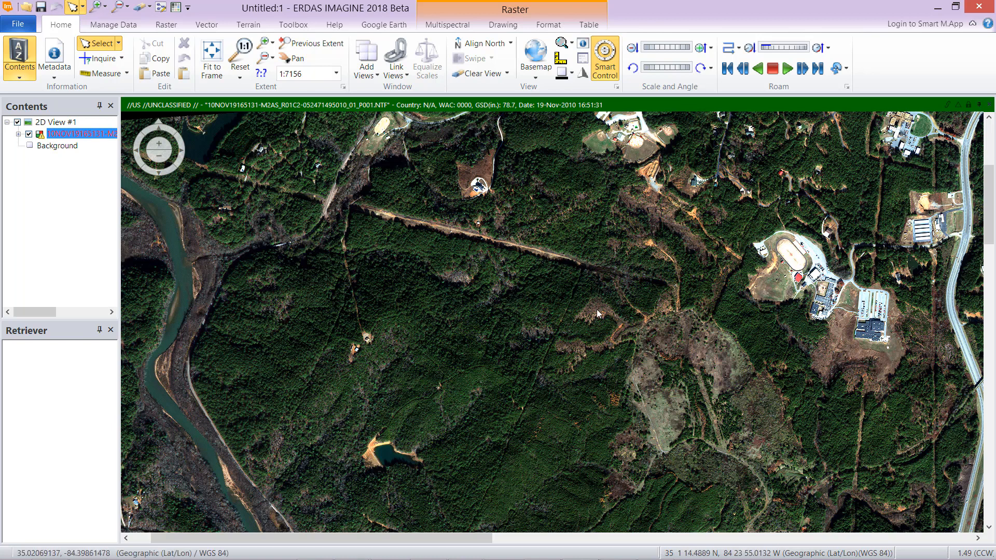
pyautogui.moveTo(543, 374); pyautogui.dragTo(357, 157)
pyautogui.moveTo(626, 412); pyautogui.dragTo(440, 227)
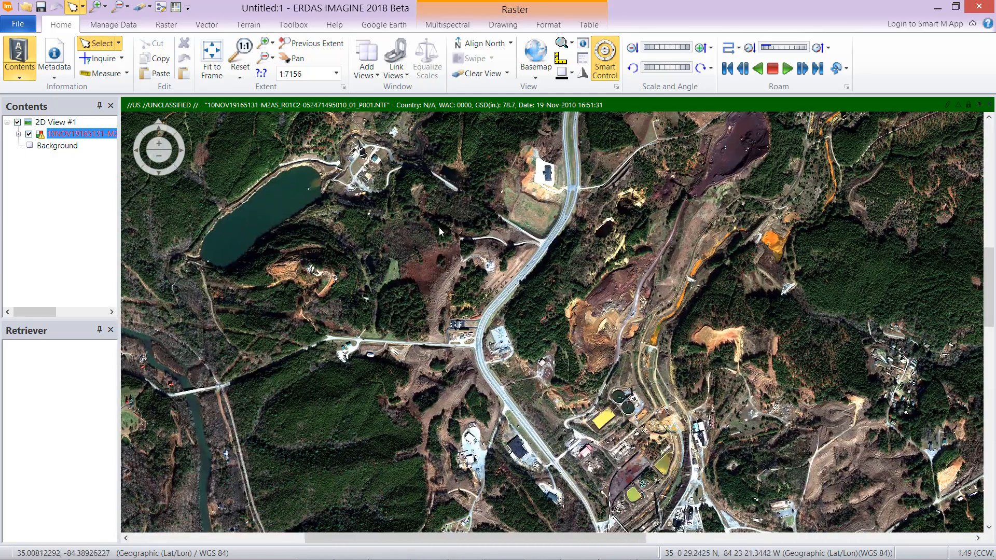
pyautogui.moveTo(632, 481); pyautogui.dragTo(537, 395)
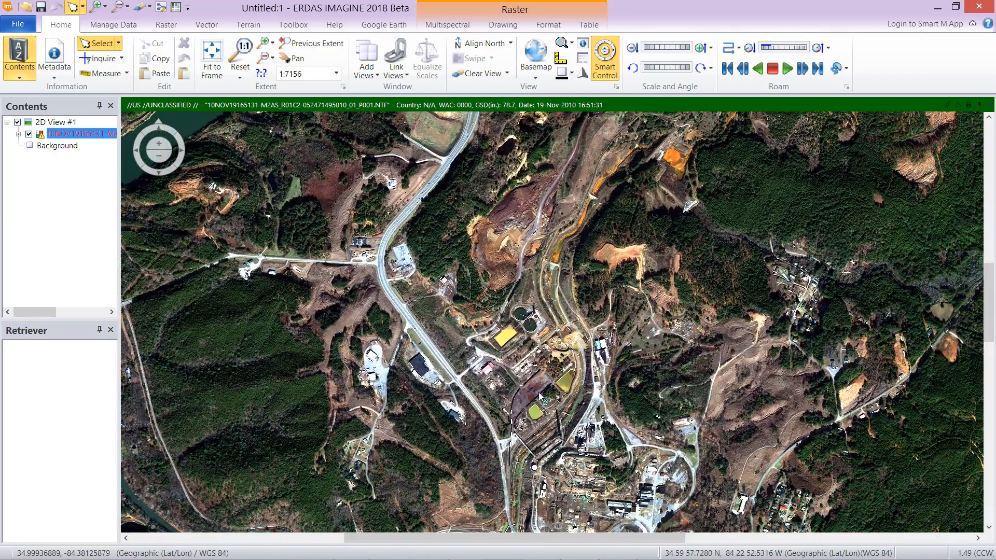